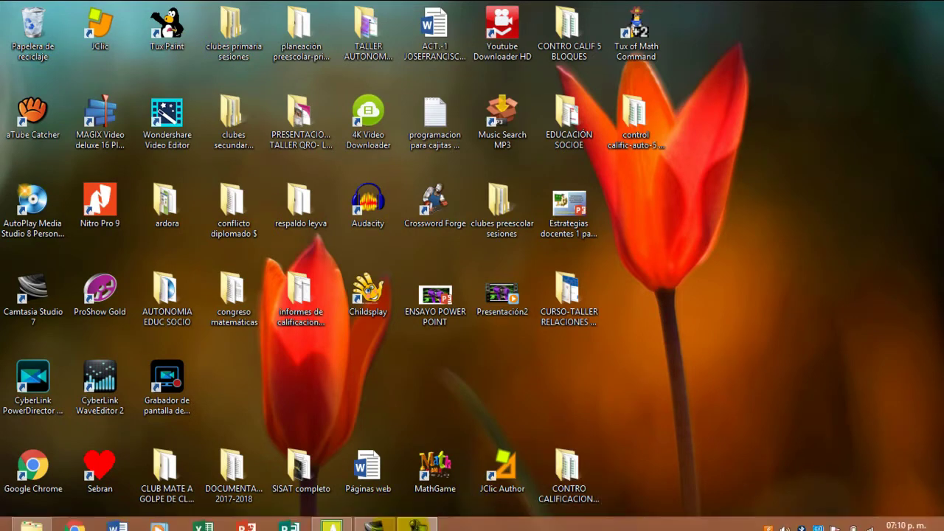
Create a new Ordenar imágenes activity from Archivo > Nueva actividad and select the first empty row.
{"action": "left_click", "coordinate": [331, 519]}
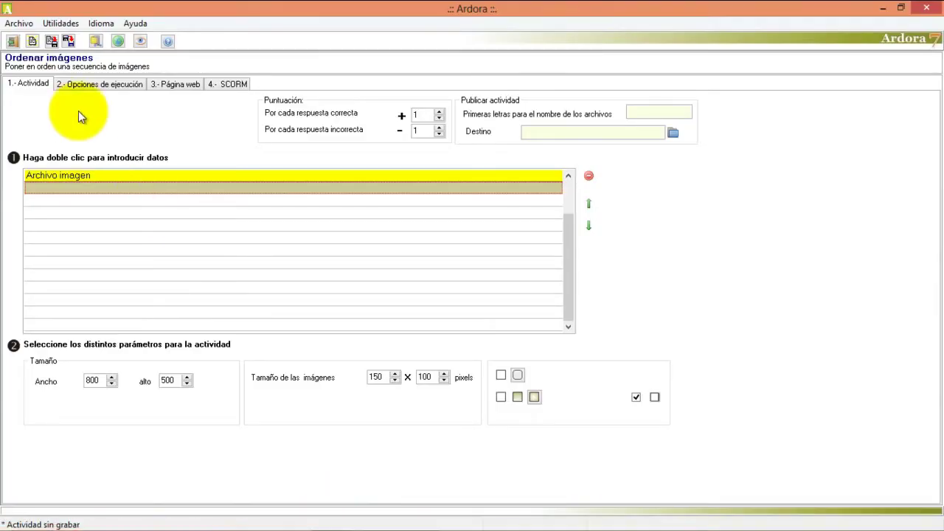
{"action": "left_click", "coordinate": [19, 23]}
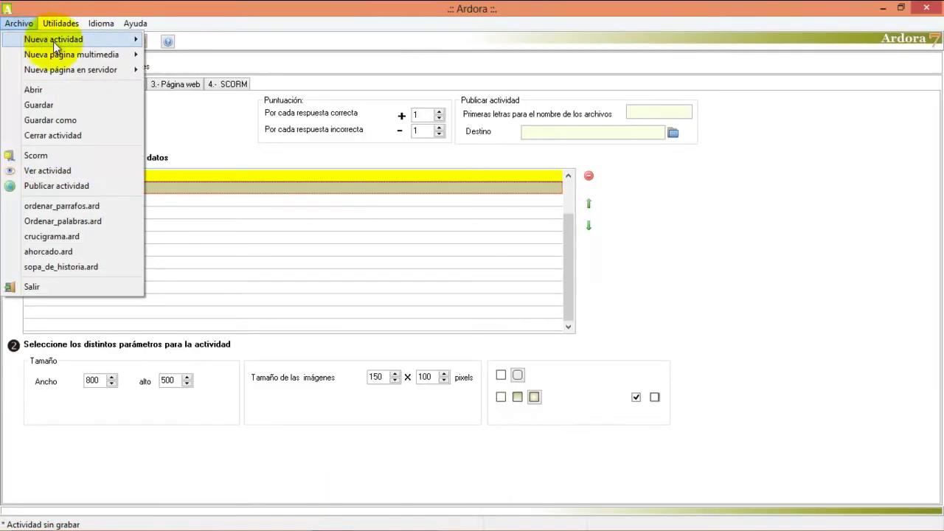
{"action": "mouse_move", "coordinate": [53, 39]}
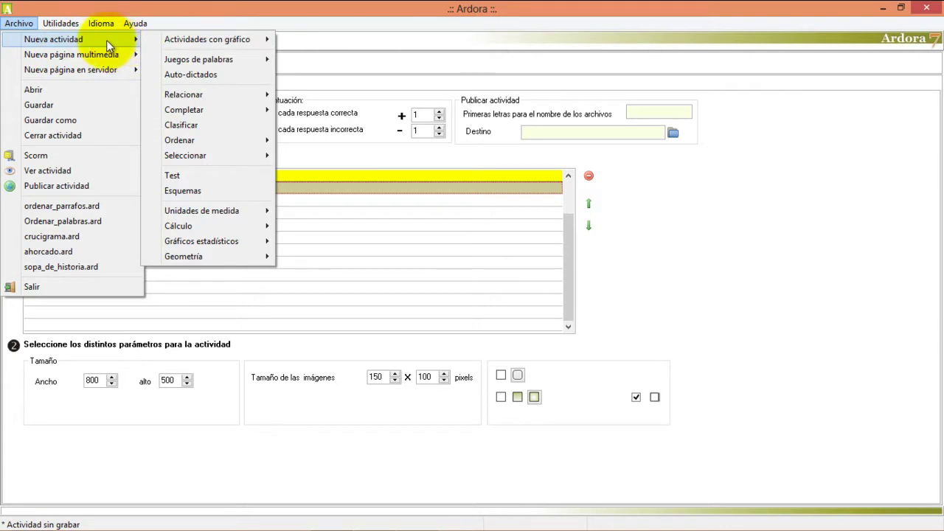
{"action": "mouse_move", "coordinate": [179, 140]}
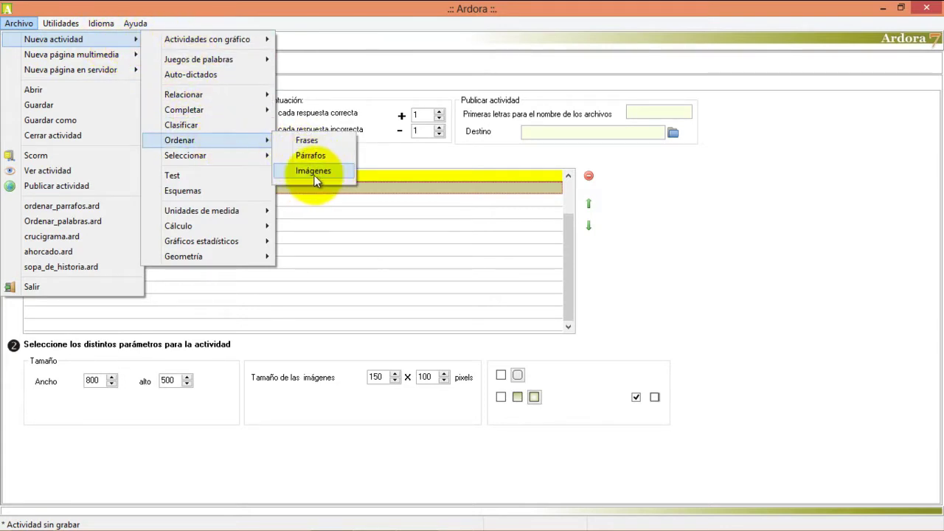
{"action": "left_click", "coordinate": [413, 210]}
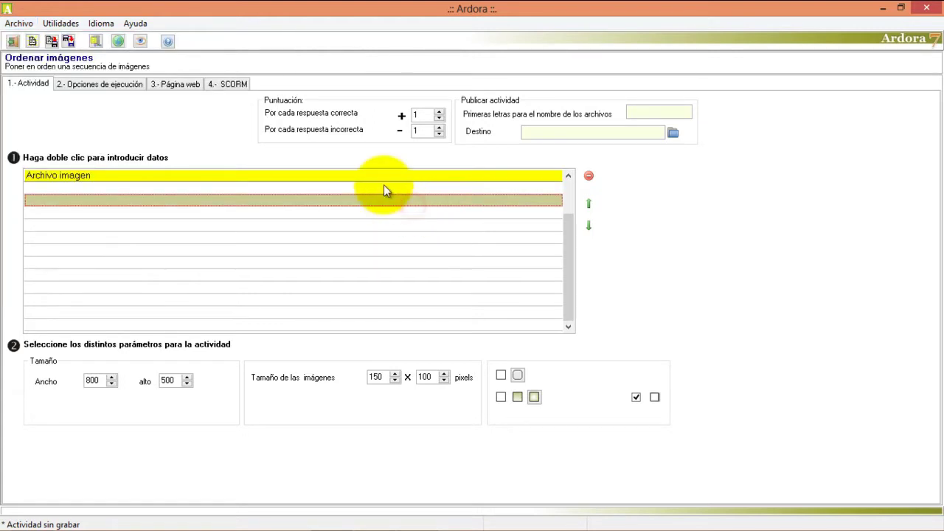
{"action": "left_click", "coordinate": [383, 185]}
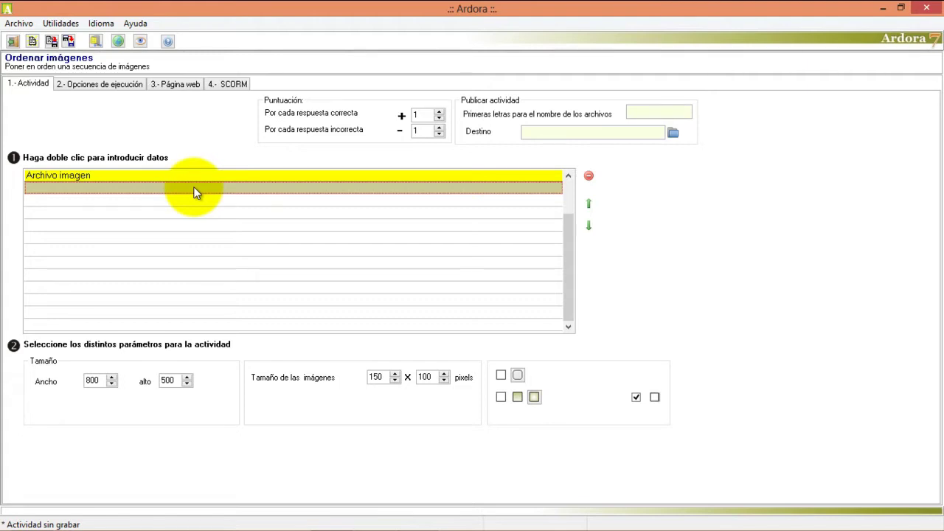
Add fam1 and fam2 as the first and second images.
{"action": "double_click", "coordinate": [194, 187]}
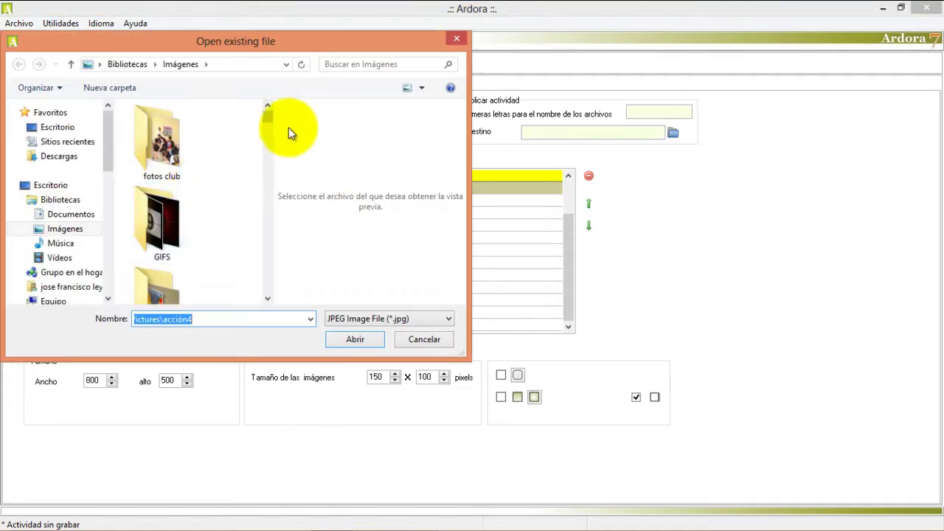
{"action": "left_click_drag", "start_coordinate": [268, 117], "coordinate": [267, 210]}
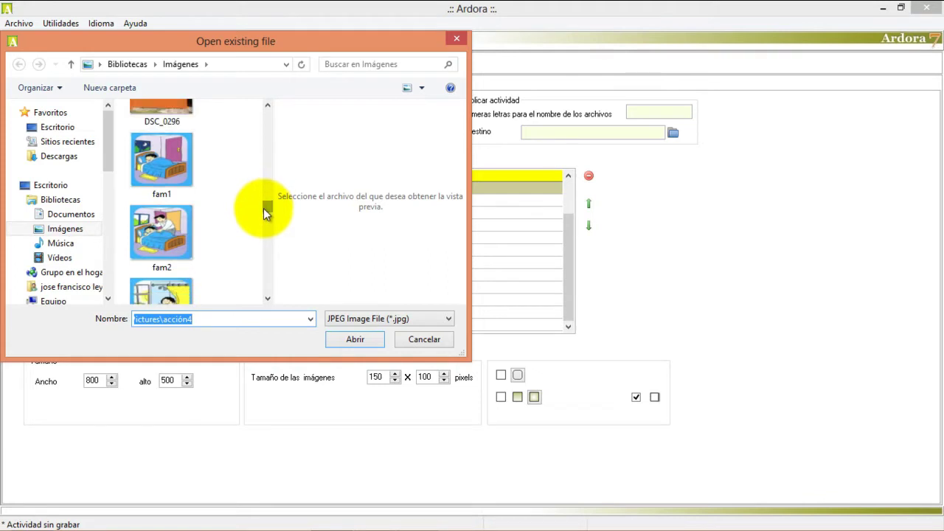
{"action": "left_click", "coordinate": [154, 152]}
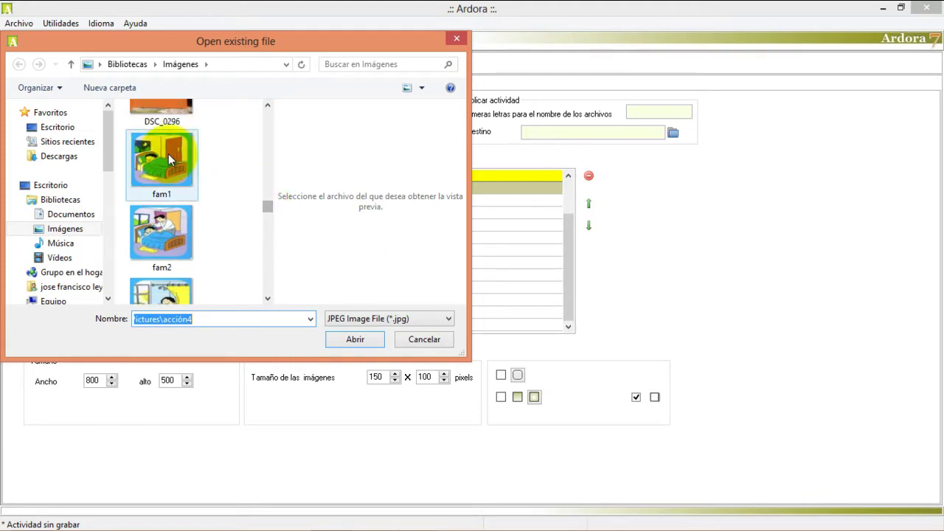
{"action": "left_click", "coordinate": [356, 339]}
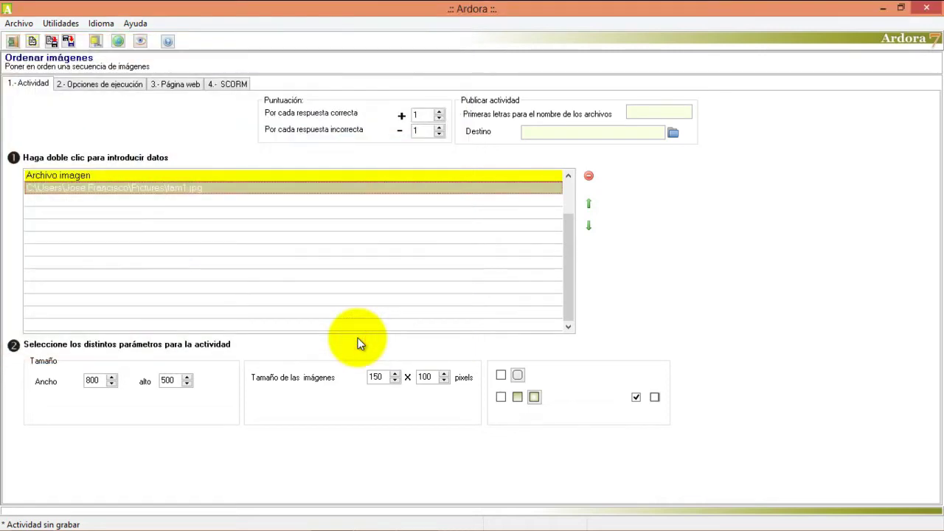
{"action": "double_click", "coordinate": [250, 200]}
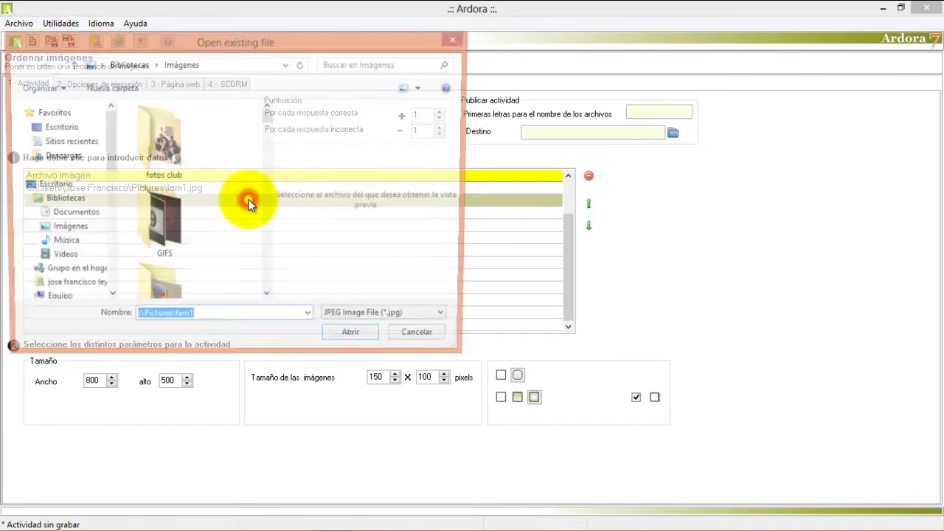
{"action": "left_click_drag", "start_coordinate": [269, 121], "coordinate": [265, 214]}
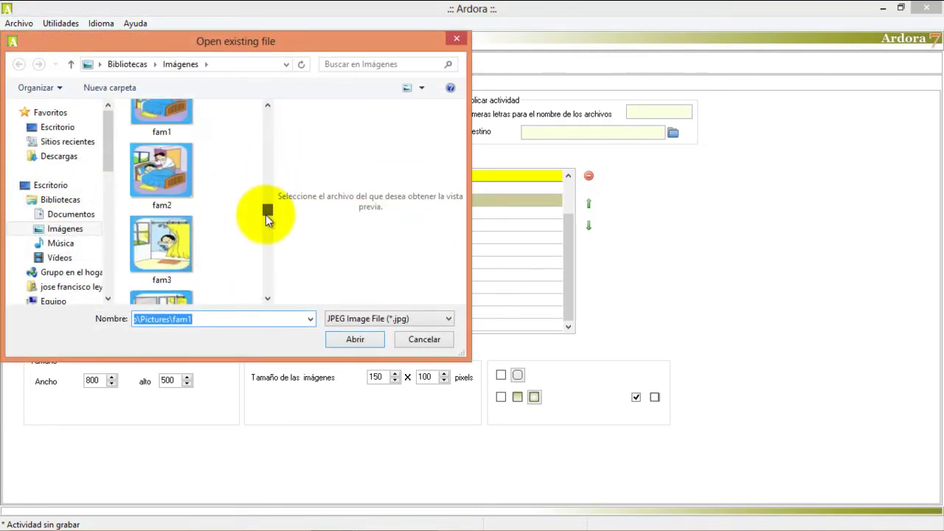
{"action": "left_click", "coordinate": [171, 171]}
{"action": "left_click", "coordinate": [352, 340]}
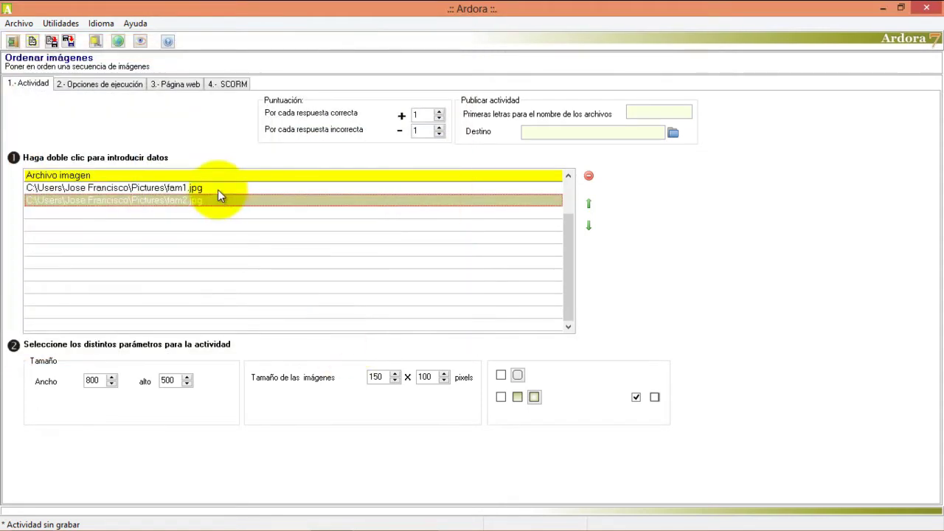
Add fam3 and fam4 as the third and fourth images.
{"action": "double_click", "coordinate": [208, 209]}
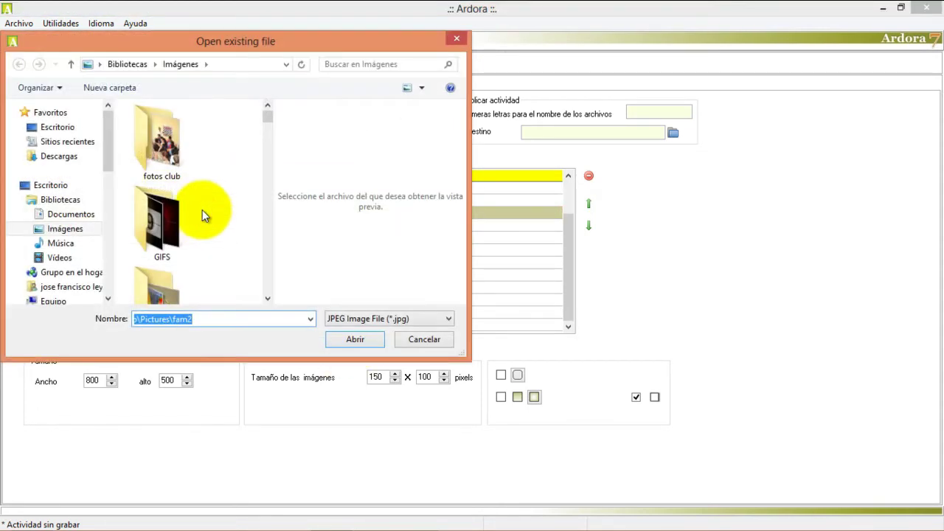
{"action": "left_click_drag", "start_coordinate": [268, 116], "coordinate": [263, 214]}
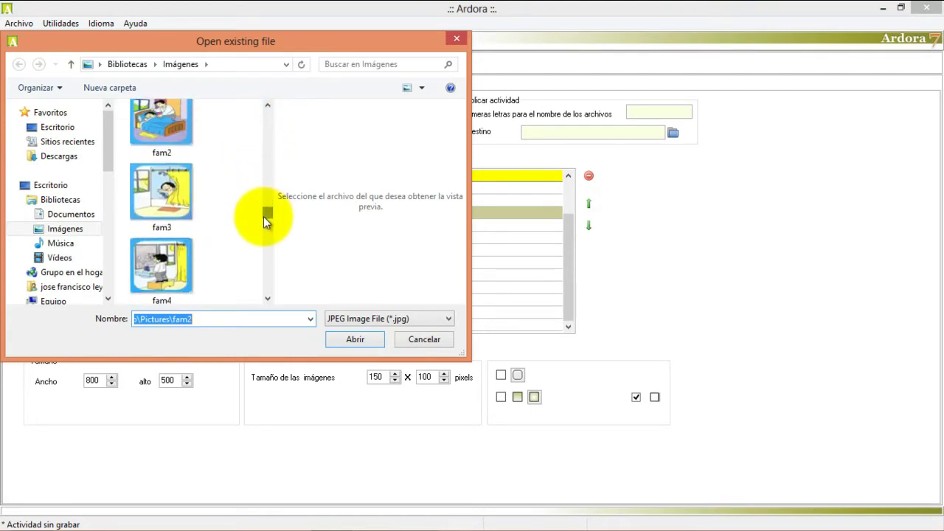
{"action": "left_click", "coordinate": [160, 198]}
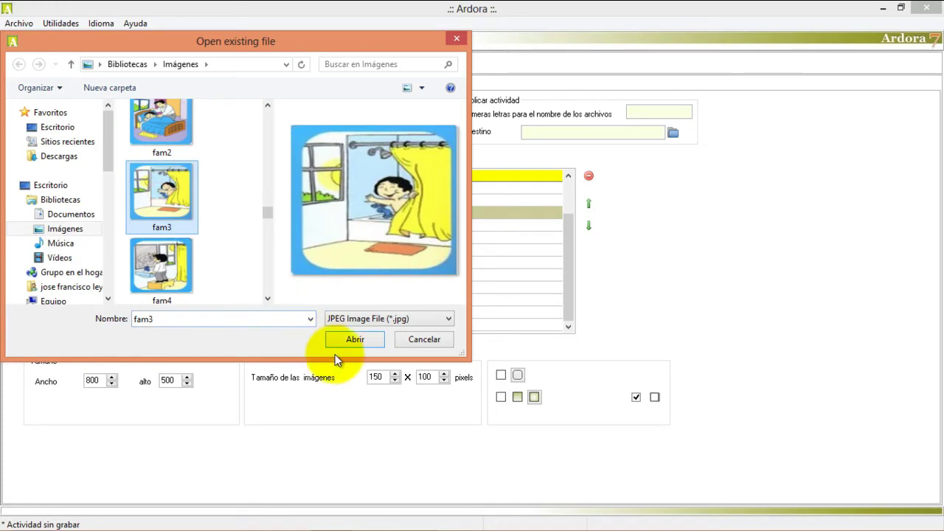
{"action": "left_click", "coordinate": [350, 343]}
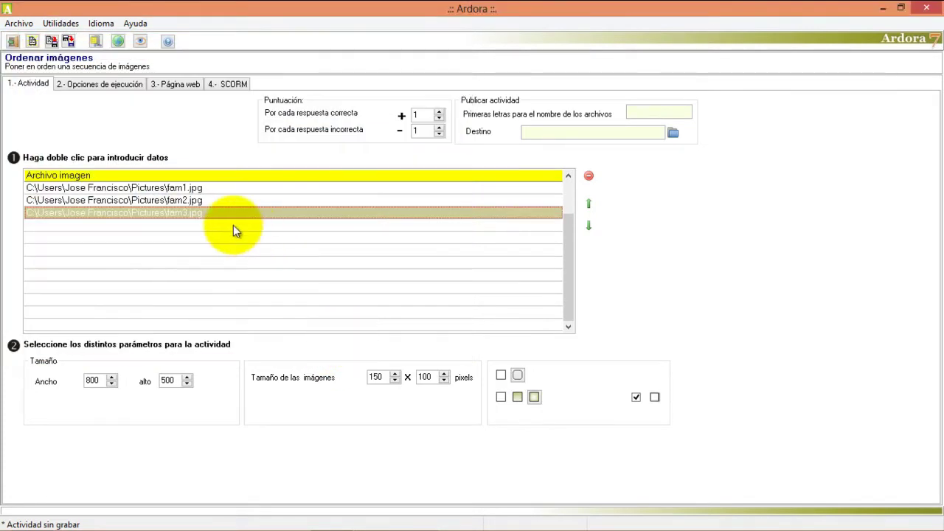
{"action": "left_click", "coordinate": [233, 225]}
{"action": "double_click", "coordinate": [233, 227]}
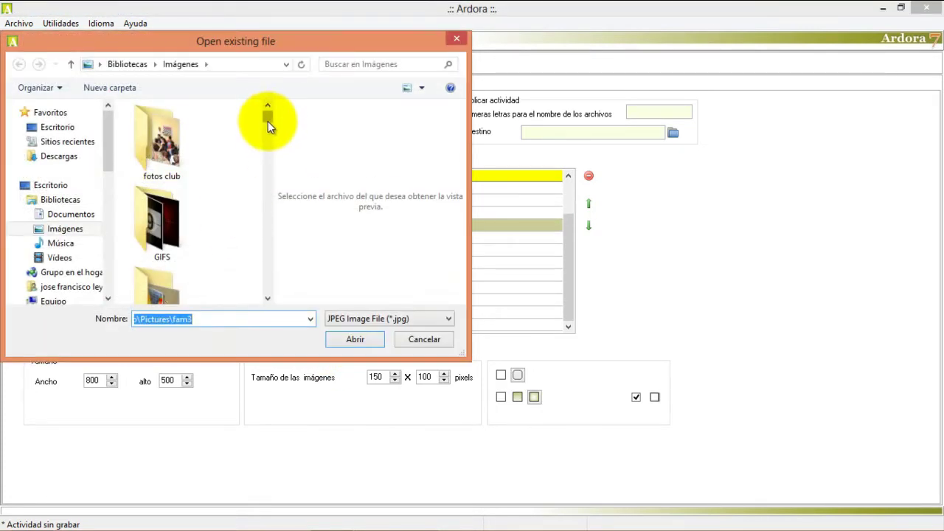
{"action": "left_click_drag", "start_coordinate": [268, 120], "coordinate": [267, 218]}
{"action": "left_click", "coordinate": [169, 218]}
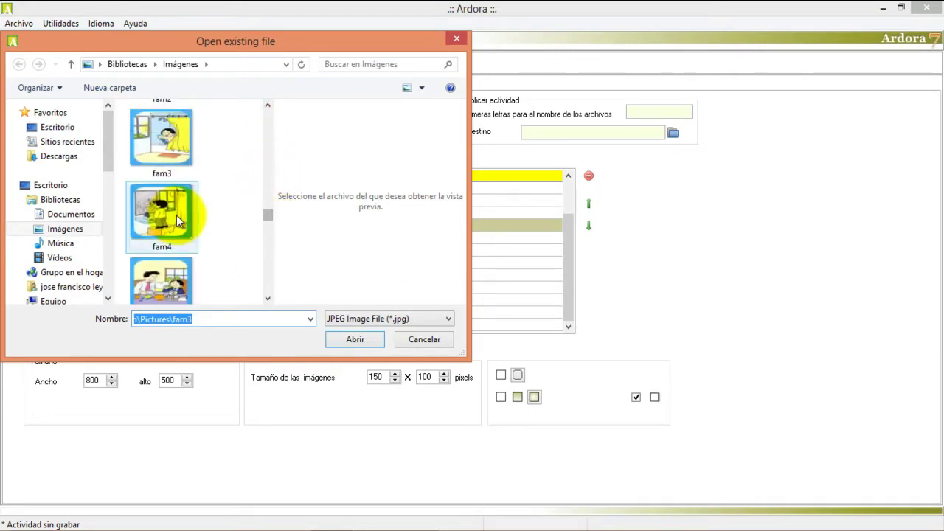
{"action": "left_click", "coordinate": [361, 336]}
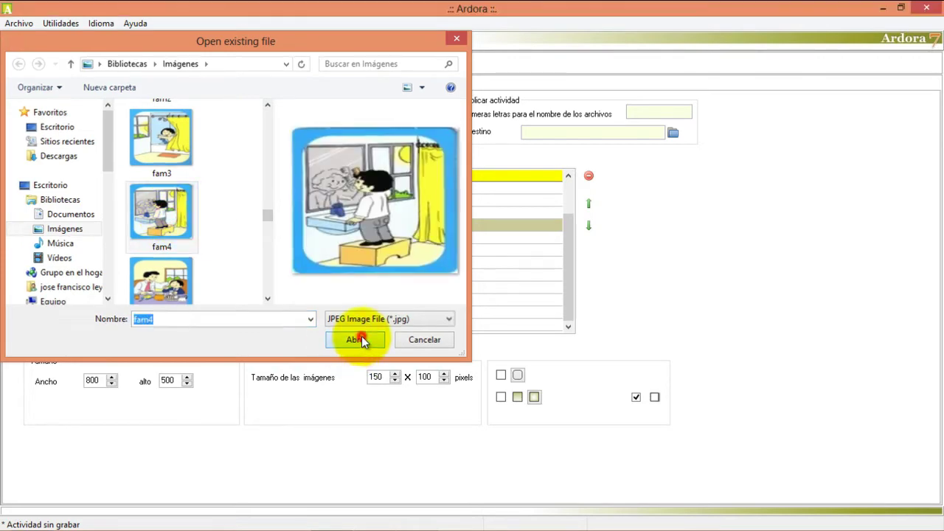
Add fam5 and fam6 as the fifth and sixth images of the sequence.
{"action": "double_click", "coordinate": [239, 236]}
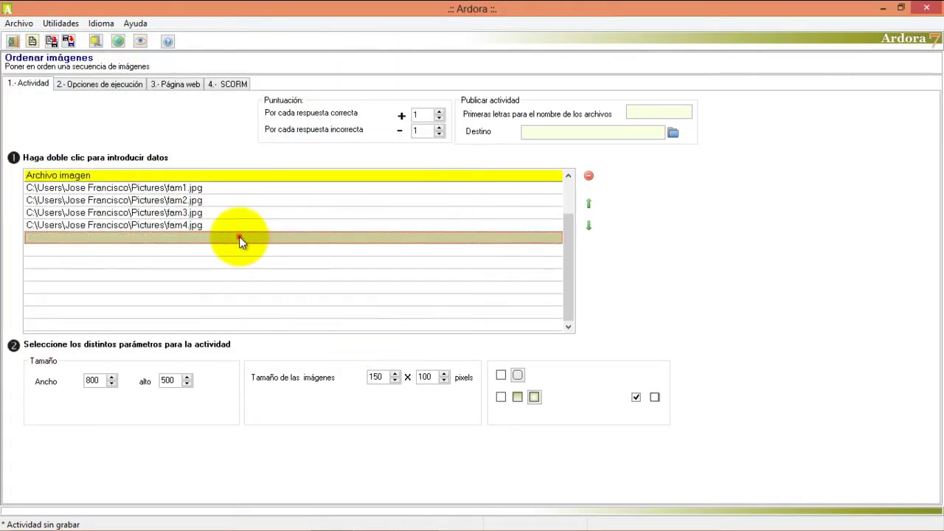
{"action": "left_click_drag", "start_coordinate": [268, 116], "coordinate": [268, 227]}
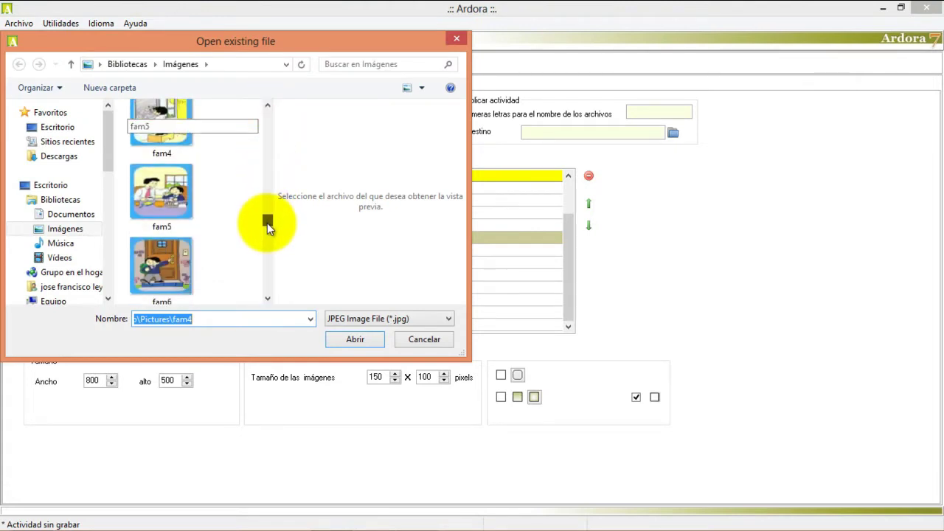
{"action": "left_click", "coordinate": [166, 195]}
{"action": "left_click", "coordinate": [357, 339]}
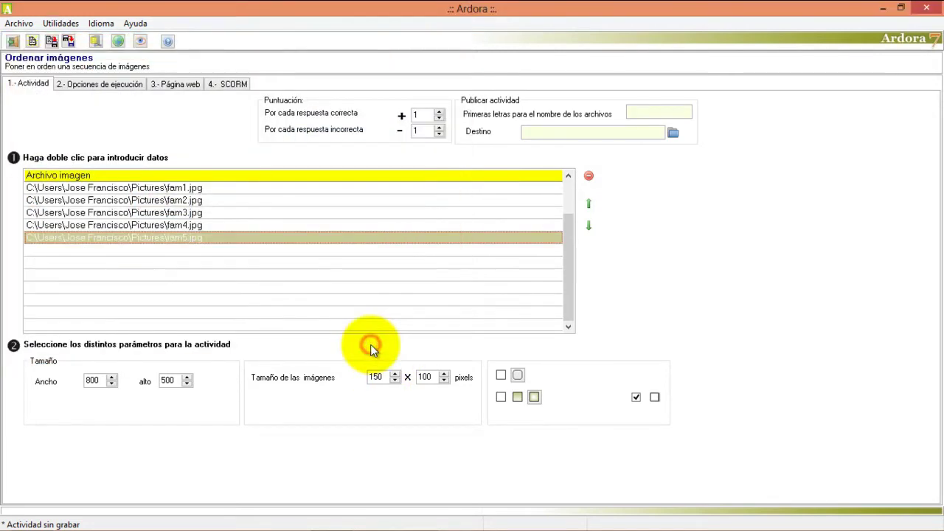
{"action": "double_click", "coordinate": [224, 249]}
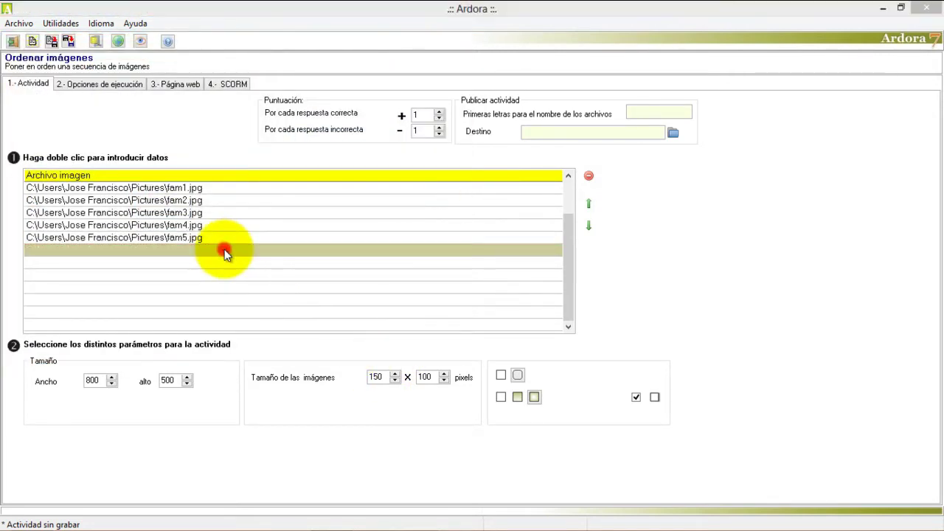
{"action": "left_click_drag", "start_coordinate": [269, 116], "coordinate": [267, 221]}
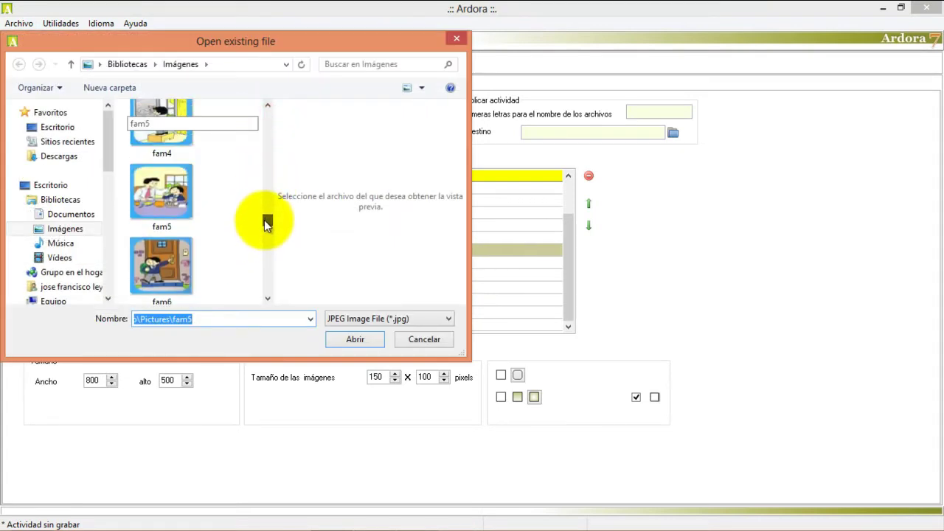
{"action": "left_click", "coordinate": [175, 264]}
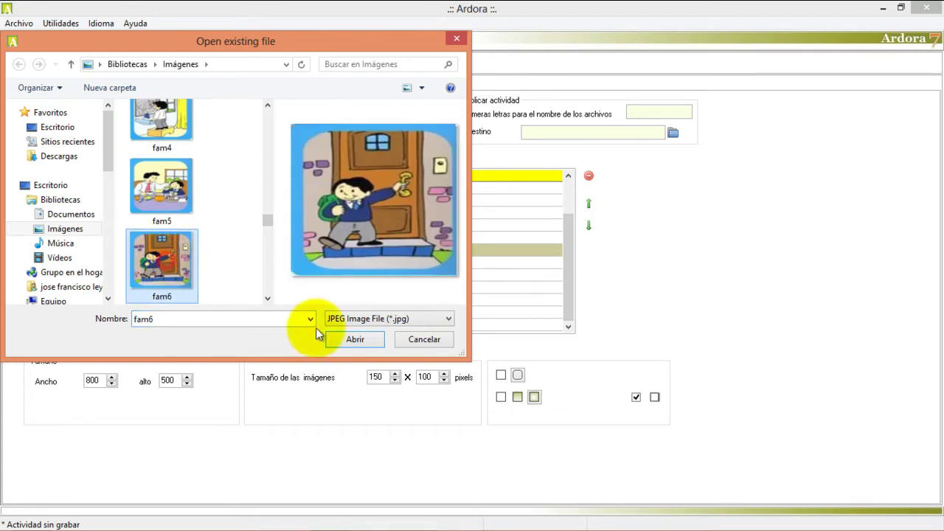
{"action": "left_click", "coordinate": [344, 342]}
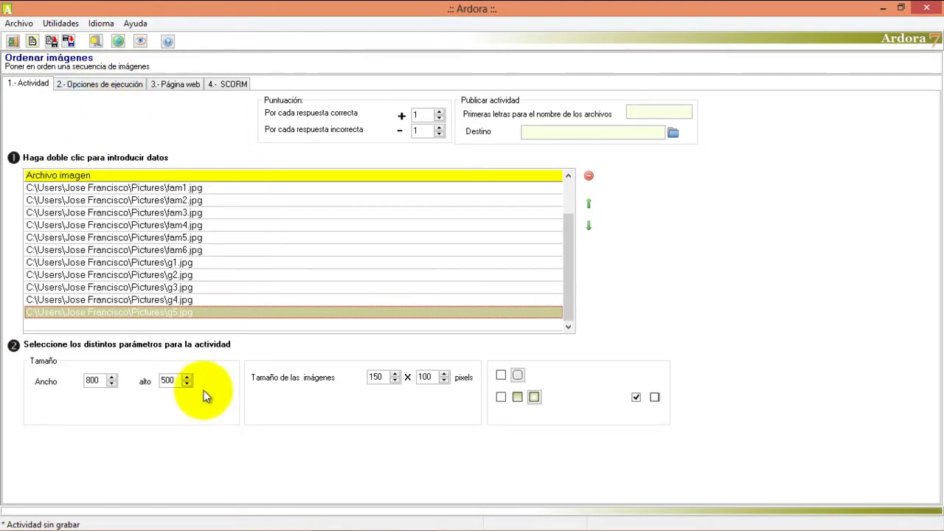
{"action": "left_click", "coordinate": [97, 378]}
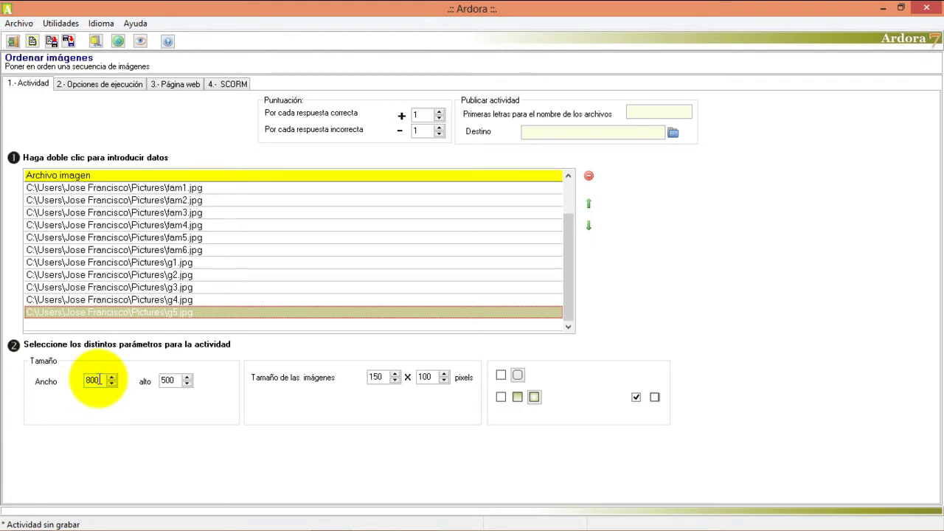
{"action": "left_click", "coordinate": [177, 380]}
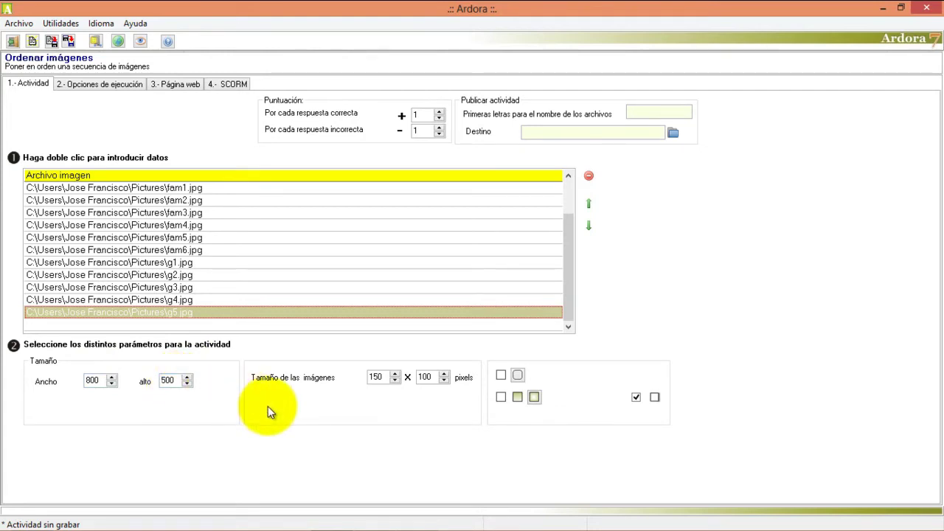
{"action": "left_click", "coordinate": [382, 379]}
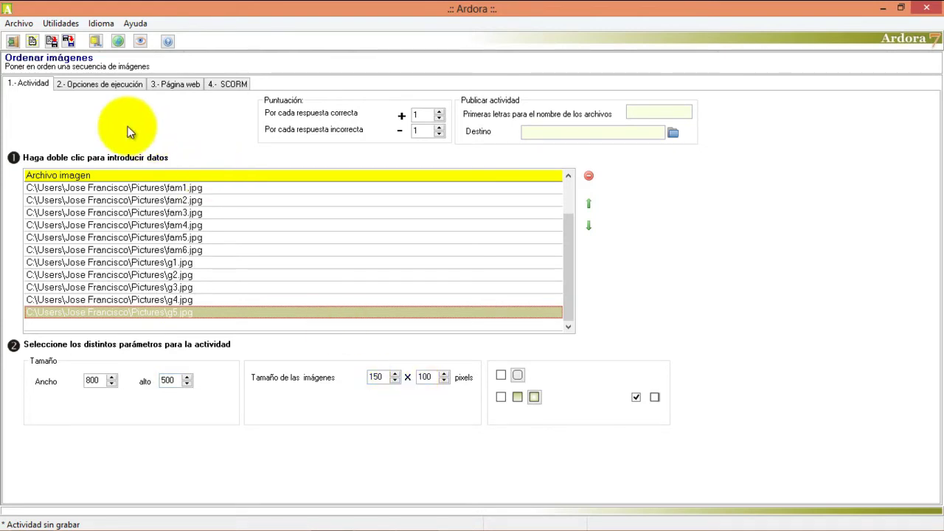
Raise the message font size to 14 in the timing, message and colour options.
{"action": "left_click", "coordinate": [82, 88]}
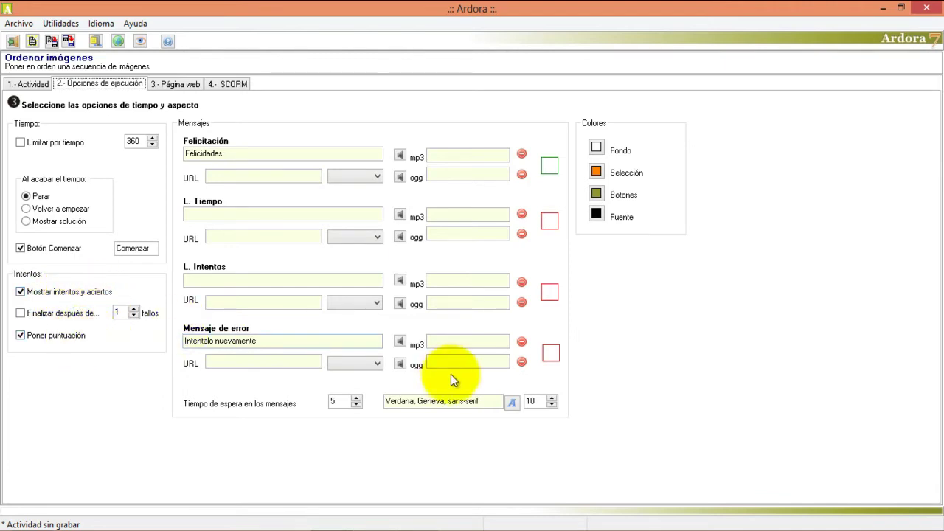
{"action": "left_click", "coordinate": [553, 398]}
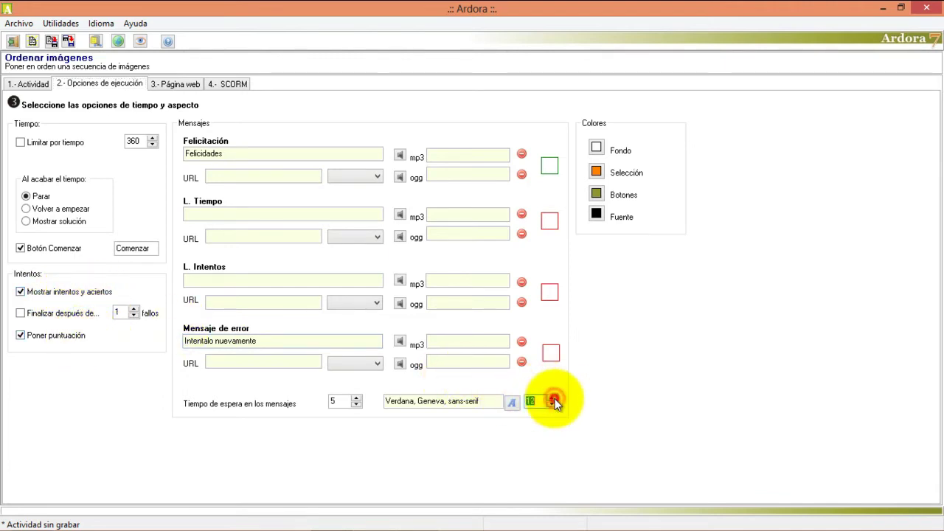
{"action": "left_click", "coordinate": [553, 397]}
{"action": "left_click", "coordinate": [554, 397]}
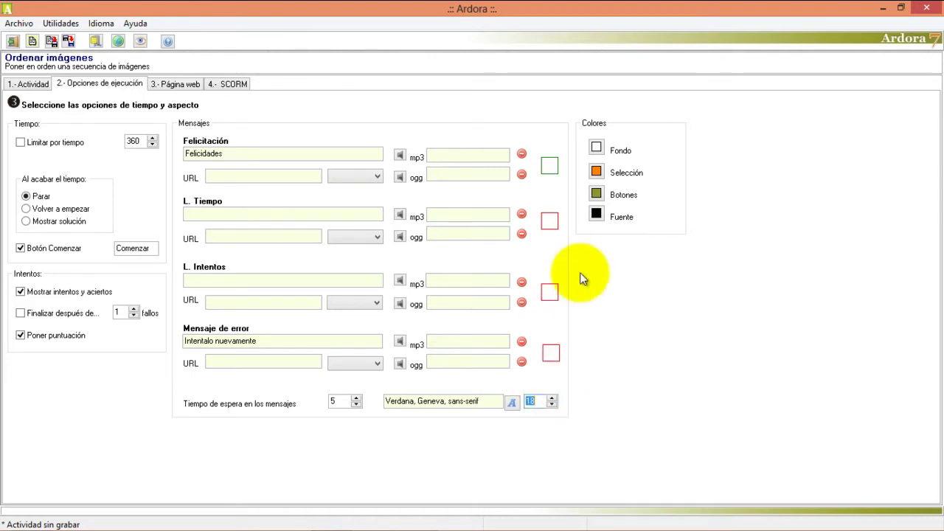
Set the Selección colour to blue.
{"action": "left_click", "coordinate": [598, 172]}
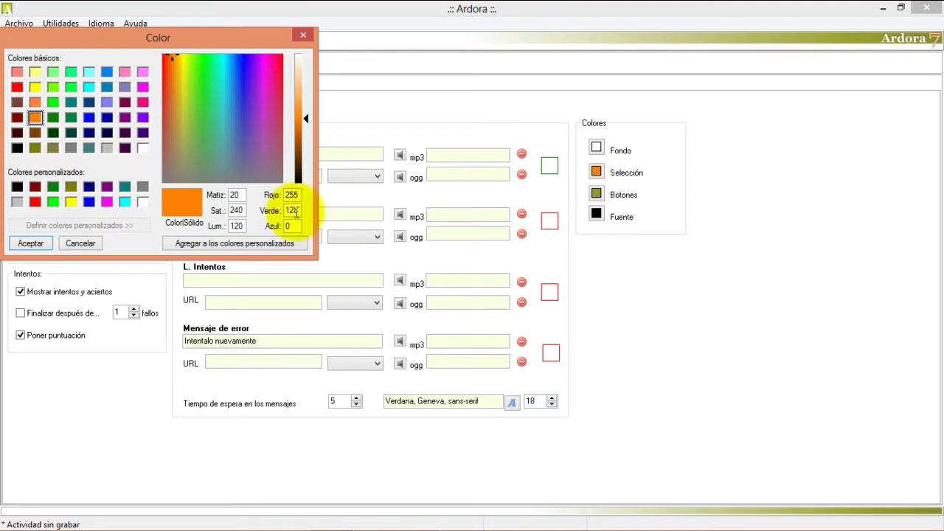
{"action": "left_click", "coordinate": [89, 203]}
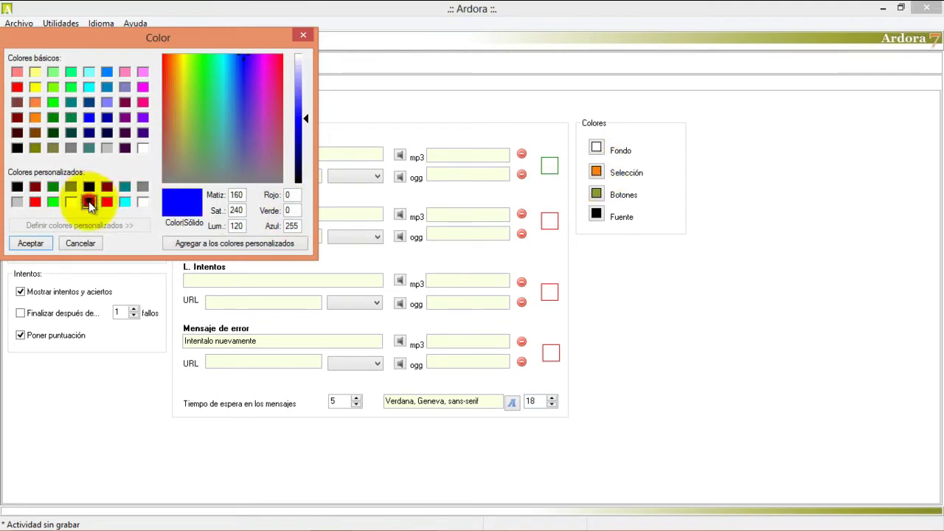
{"action": "left_click", "coordinate": [33, 245]}
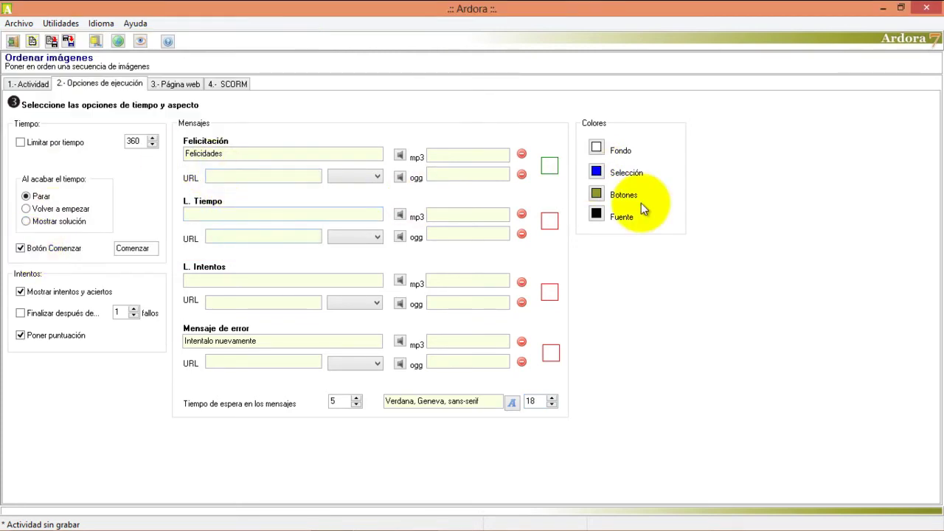
{"action": "left_click", "coordinate": [175, 83]}
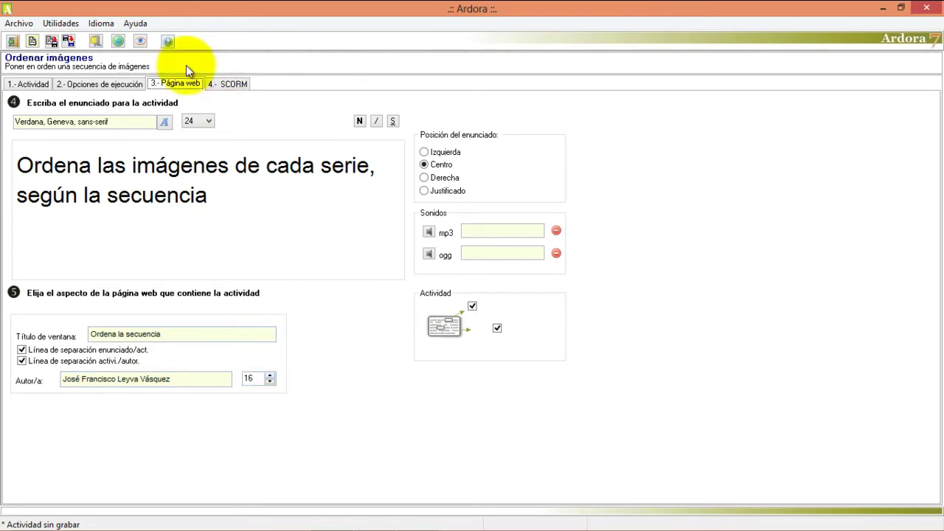
Launch the activity preview in the browser with Ver actividad.
{"action": "left_click", "coordinate": [143, 42]}
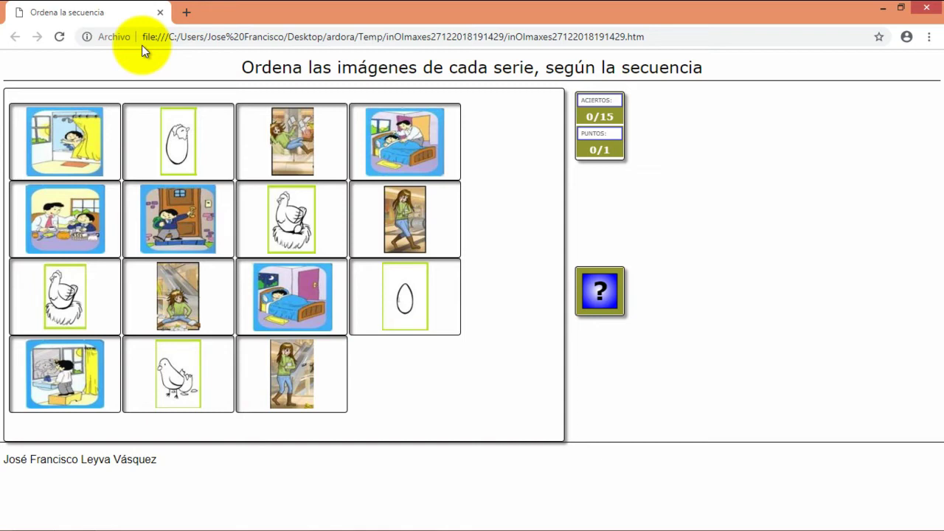
Drag the girl, woman and falling-girl tiles into sequence and check for 15/15.
{"action": "left_click", "coordinate": [291, 141]}
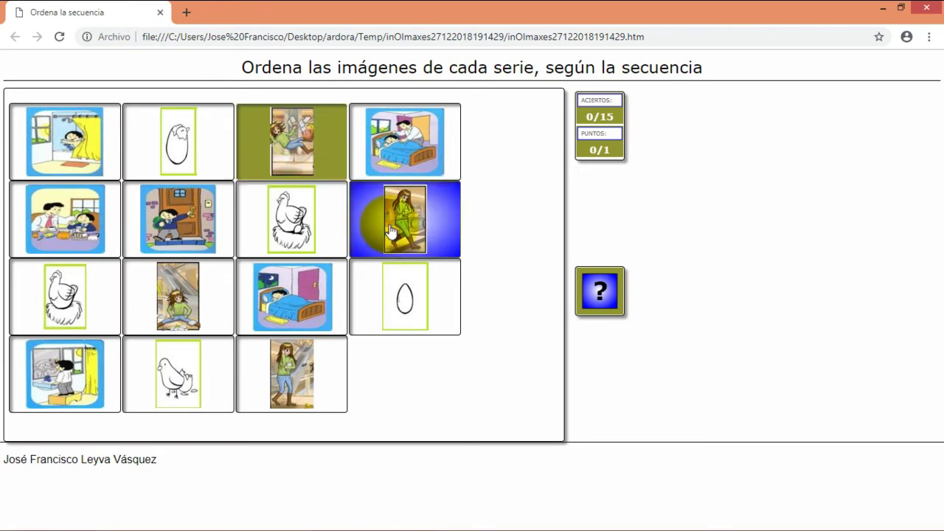
{"action": "mouse_move", "coordinate": [413, 242]}
{"action": "left_mouse_down"}
{"action": "mouse_move", "coordinate": [300, 179]}
{"action": "mouse_move", "coordinate": [63, 163]}
{"action": "left_mouse_up"}
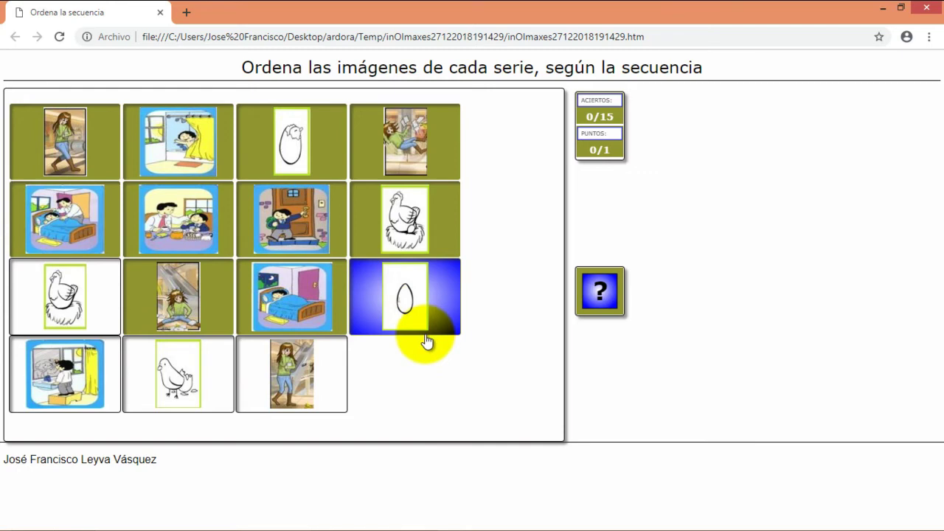
{"action": "mouse_move", "coordinate": [310, 366]}
{"action": "left_mouse_down"}
{"action": "mouse_move", "coordinate": [231, 173]}
{"action": "mouse_move", "coordinate": [193, 141]}
{"action": "left_mouse_up"}
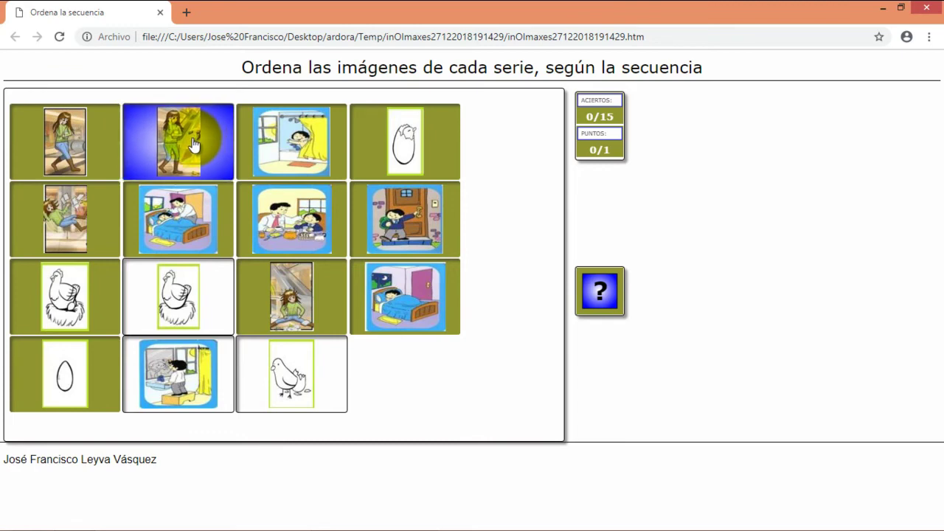
{"action": "left_click_drag", "start_coordinate": [91, 218], "coordinate": [330, 149]}
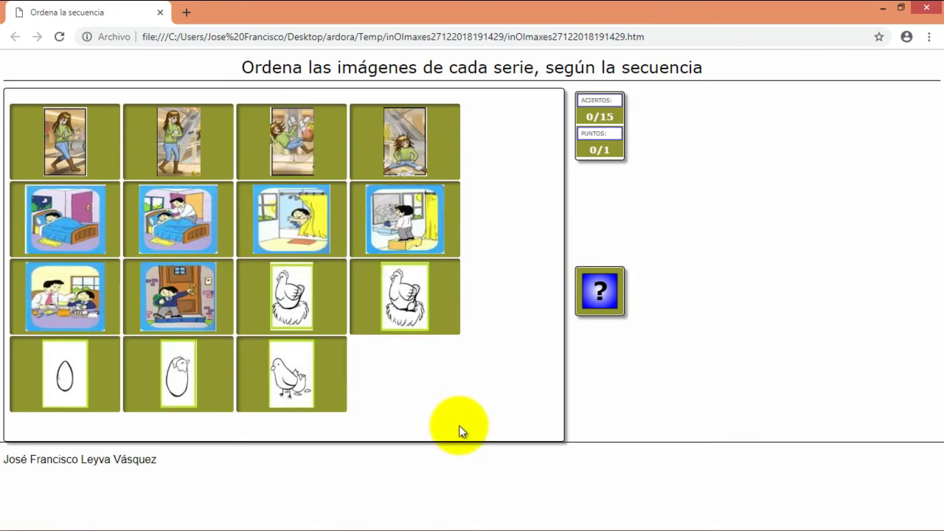
{"action": "left_click", "coordinate": [607, 305]}
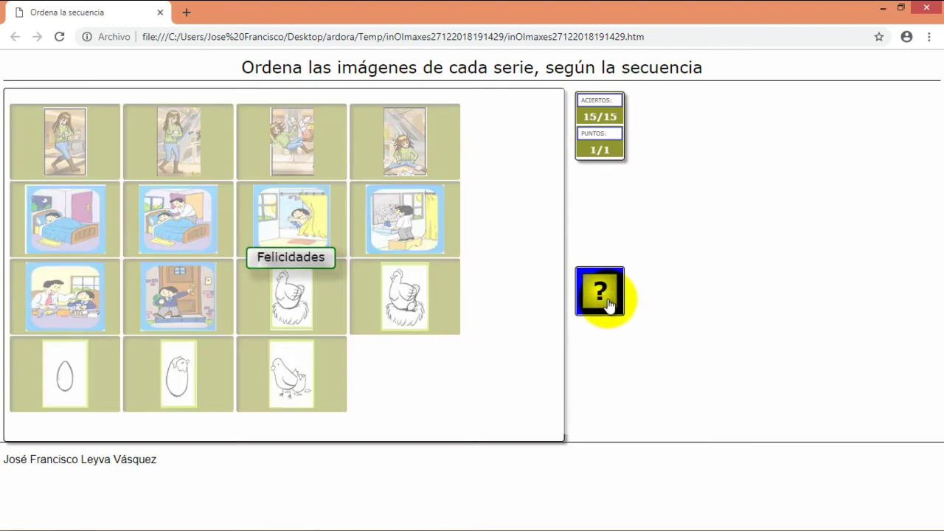
{"action": "left_click", "coordinate": [60, 38]}
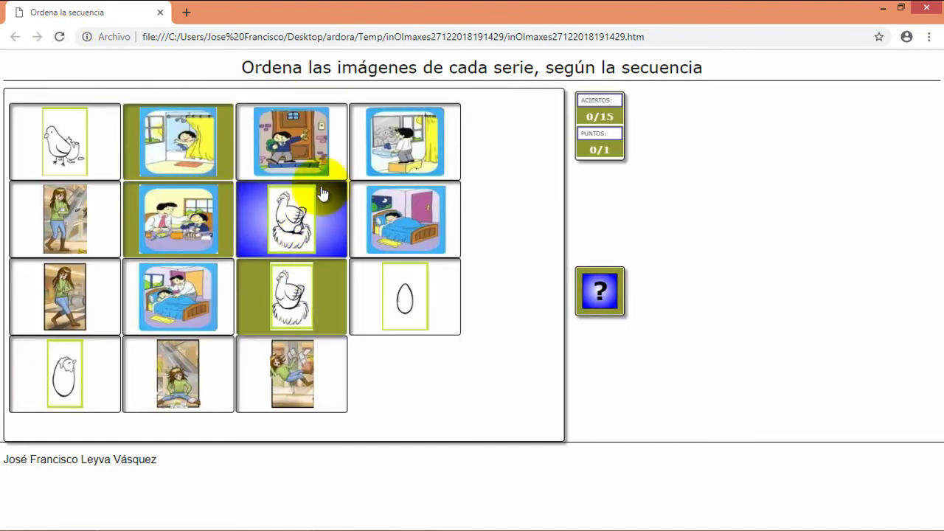
Place a girl tile in the top-left slot of the reshuffled preview and check, scoring 1/15.
{"action": "mouse_move", "coordinate": [95, 235]}
{"action": "left_mouse_down"}
{"action": "mouse_move", "coordinate": [89, 158]}
{"action": "mouse_move", "coordinate": [85, 147]}
{"action": "mouse_move", "coordinate": [87, 219]}
{"action": "mouse_move", "coordinate": [74, 135]}
{"action": "left_mouse_up"}
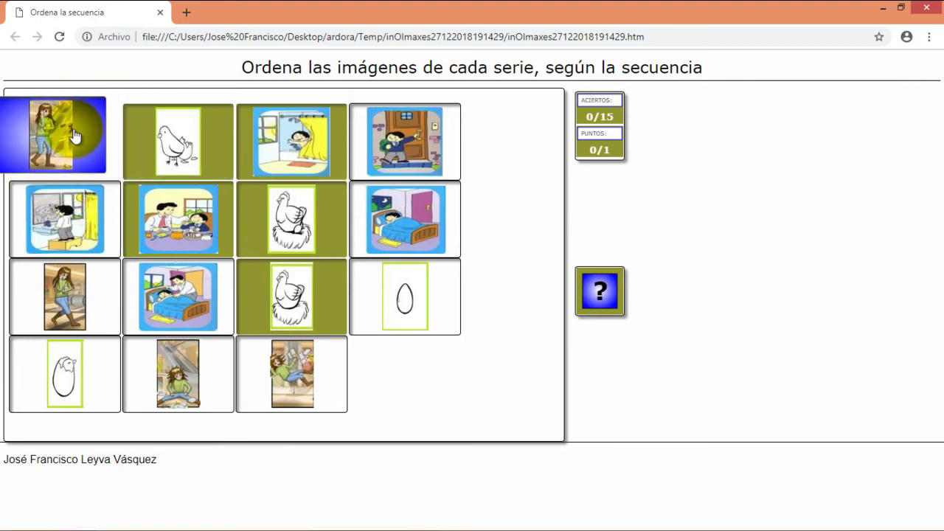
{"action": "left_click_drag", "start_coordinate": [74, 135], "coordinate": [74, 135]}
{"action": "left_click", "coordinate": [601, 290]}
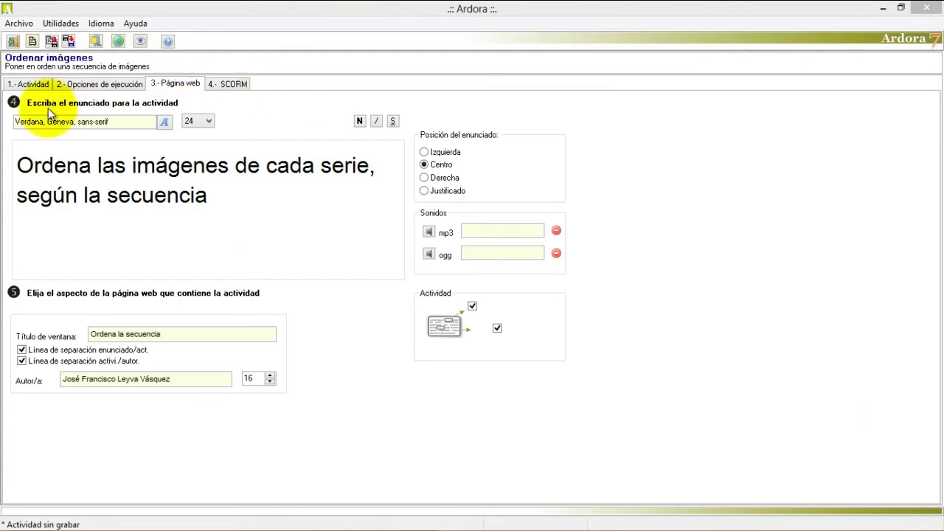
Set the file prefix to 'ordenar imagenes' and the destination folder to ardora\ACTIVIDADES.
{"action": "left_click", "coordinate": [30, 85]}
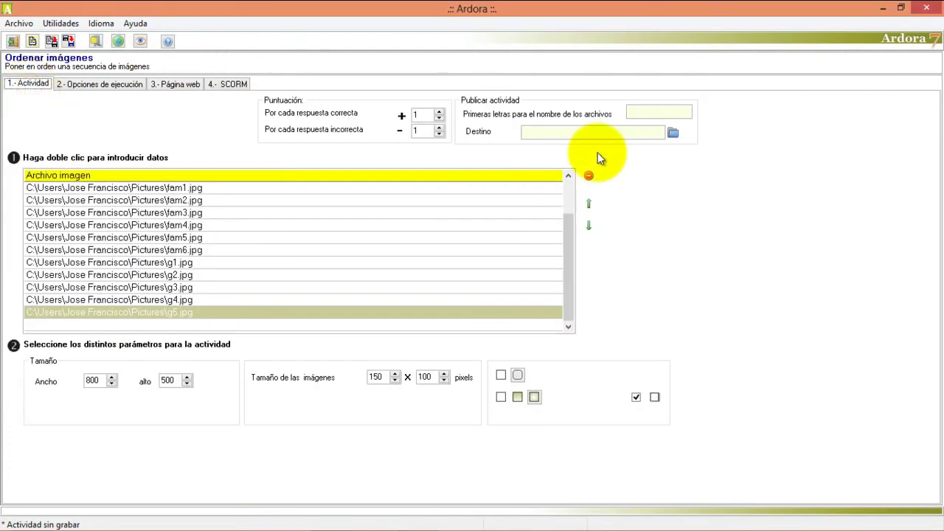
{"action": "left_click", "coordinate": [631, 112]}
{"action": "type", "text": "ordenar imagenes"}
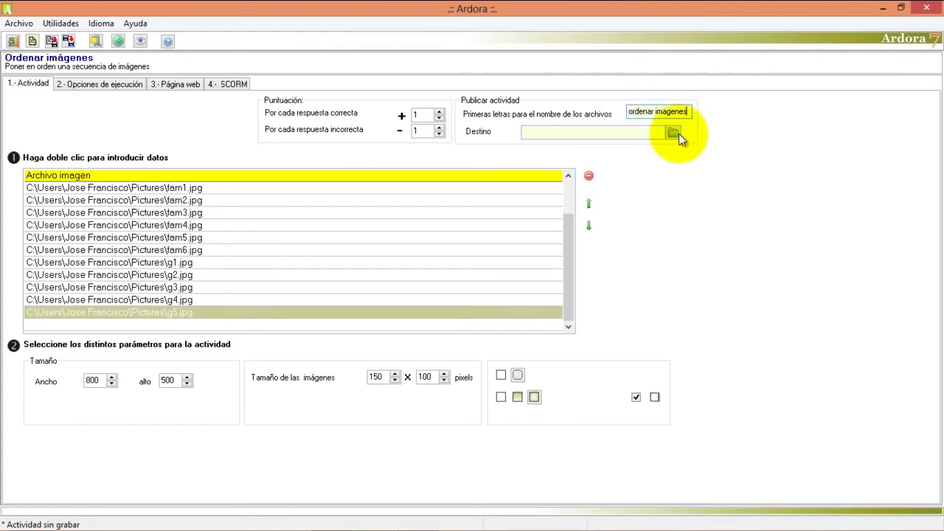
{"action": "left_click", "coordinate": [674, 133]}
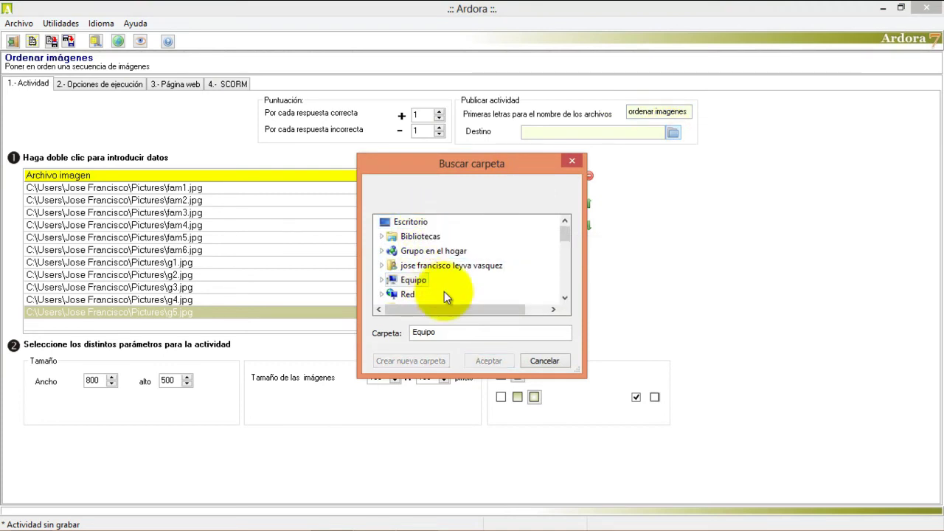
{"action": "left_click_drag", "start_coordinate": [571, 233], "coordinate": [569, 250]}
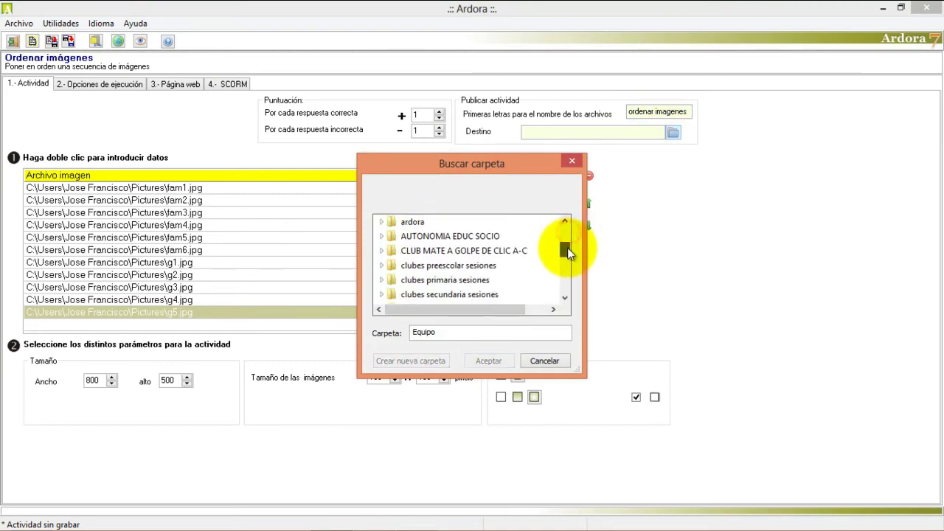
{"action": "left_click", "coordinate": [426, 223]}
{"action": "left_click", "coordinate": [434, 235]}
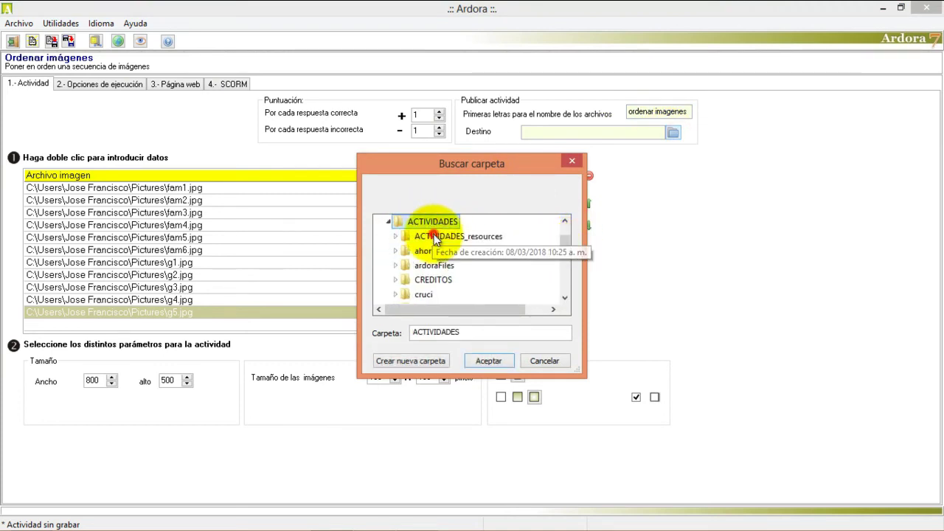
{"action": "left_click", "coordinate": [491, 364]}
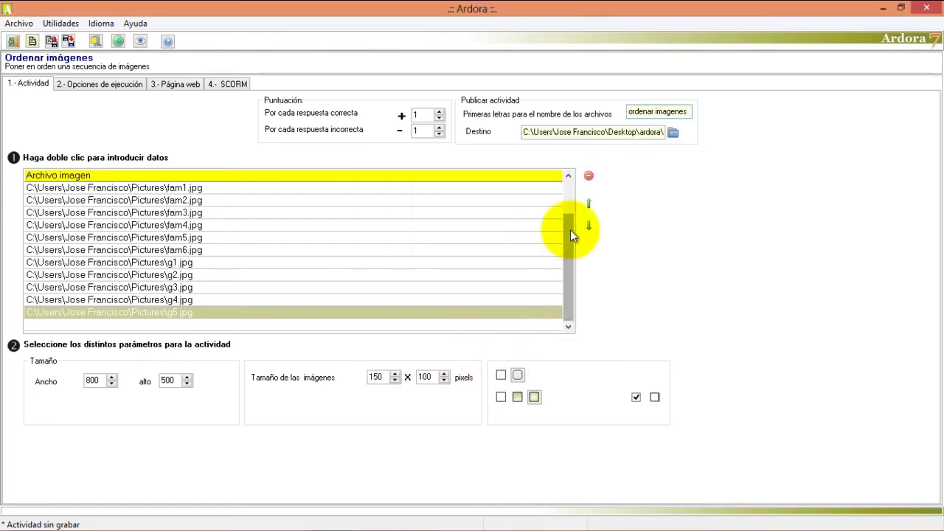
Start Archivo > Guardar and browse to Desktop\ardora\ACTIVIDADES.
{"action": "left_click", "coordinate": [18, 23]}
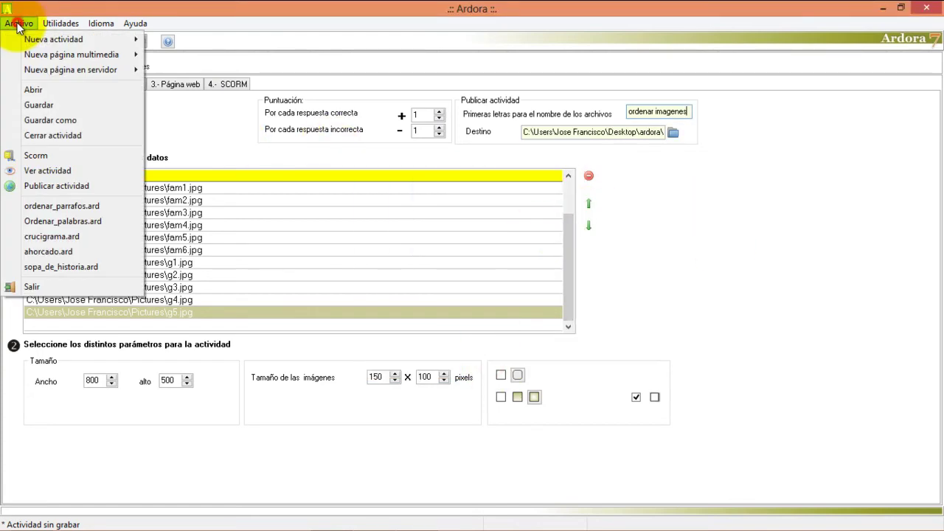
{"action": "left_click", "coordinate": [42, 105]}
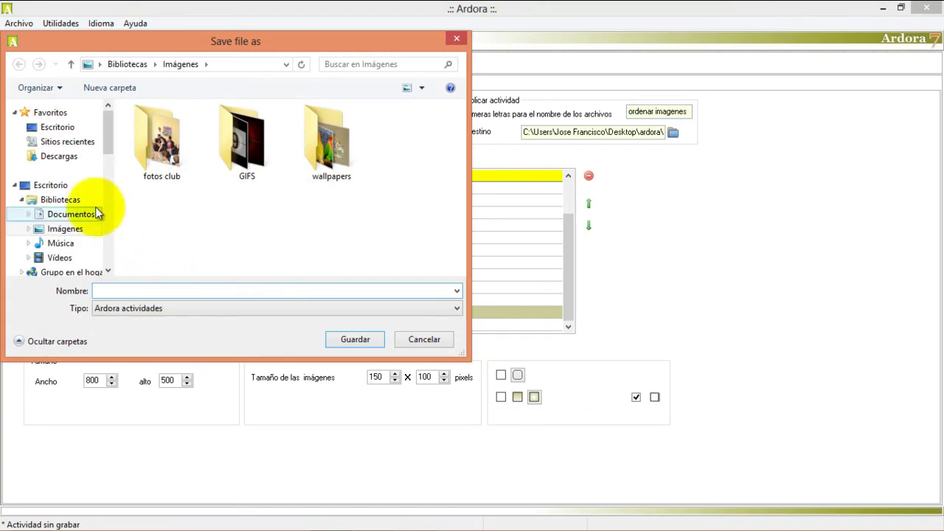
{"action": "left_click", "coordinate": [72, 129]}
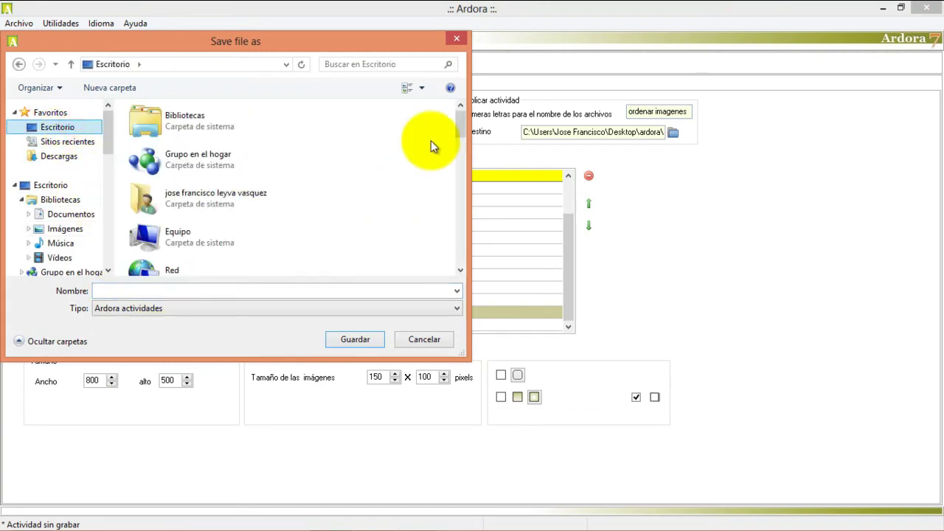
{"action": "left_click_drag", "start_coordinate": [458, 132], "coordinate": [458, 147]}
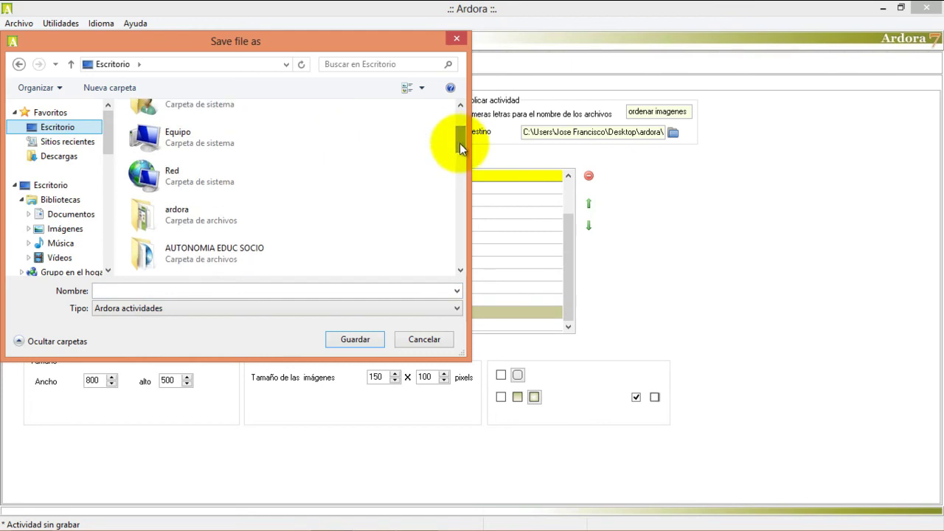
{"action": "double_click", "coordinate": [213, 216]}
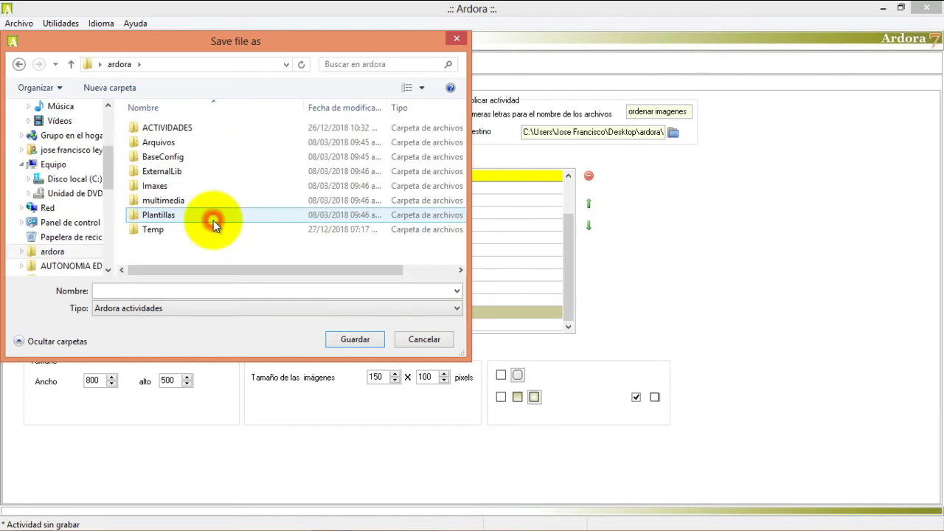
{"action": "left_click", "coordinate": [189, 127]}
{"action": "double_click", "coordinate": [188, 126]}
Enter 'ordenar imagenes' as the file name.
{"action": "left_click", "coordinate": [103, 290]}
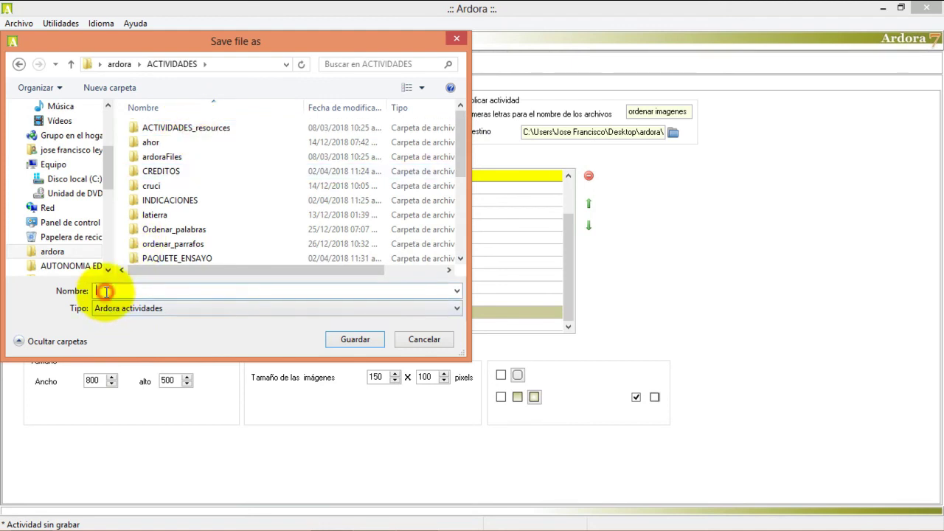
{"action": "type", "text": "o"}
{"action": "type", "text": " im"}
{"action": "type", "text": "agen"}
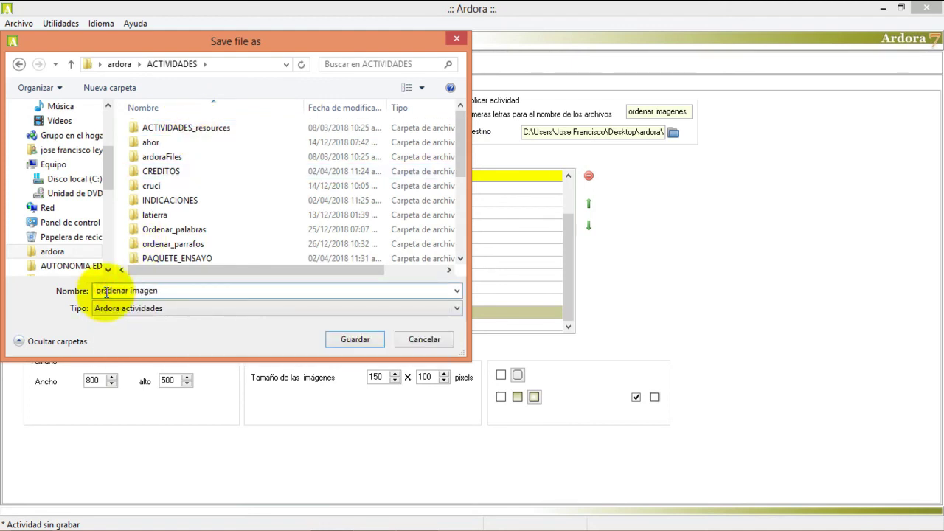
{"action": "key", "text": "BackSpace"}
{"action": "key", "text": "BackSpace"}
{"action": "left_click", "coordinate": [158, 290]}
{"action": "type", "text": "e"}
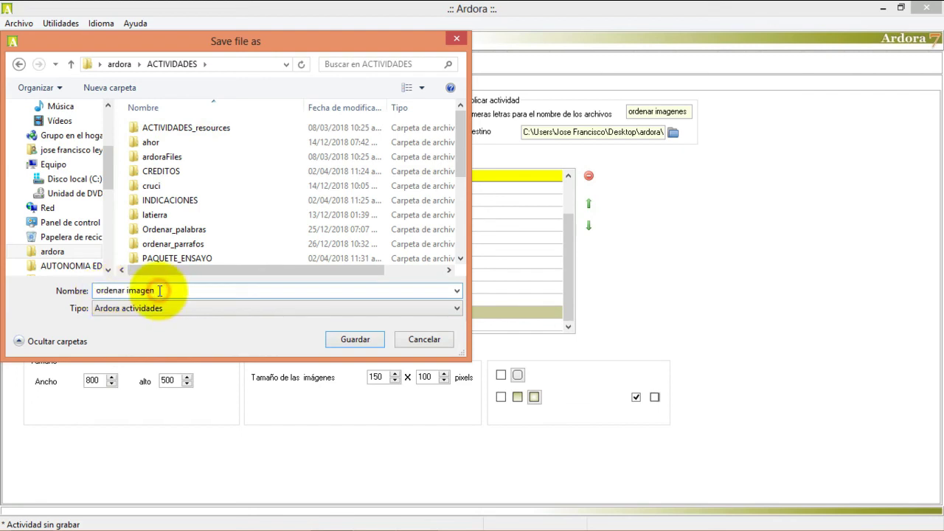
{"action": "type", "text": "s"}
Confirm the save, publish the activity as ordenar_imagenes, and close the Chrome page.
{"action": "left_click", "coordinate": [341, 340]}
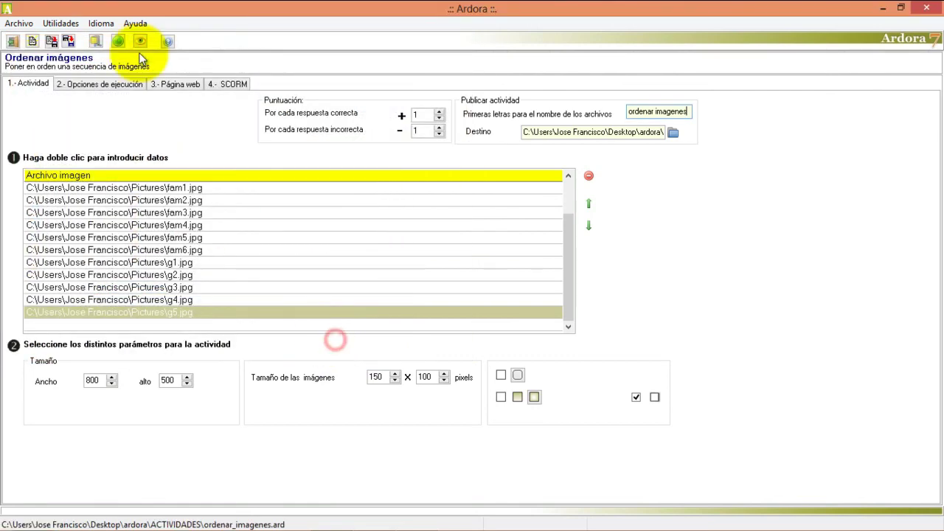
{"action": "left_click", "coordinate": [19, 23]}
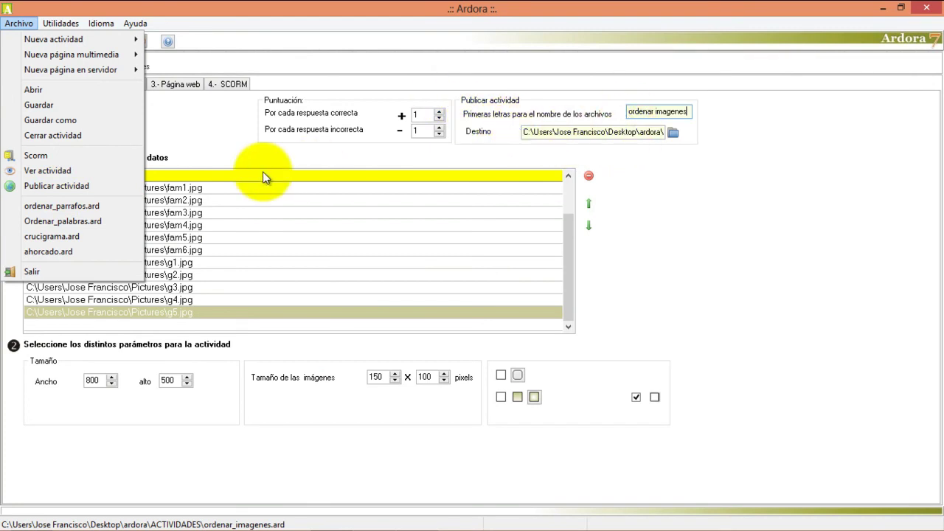
{"action": "left_click", "coordinate": [63, 186]}
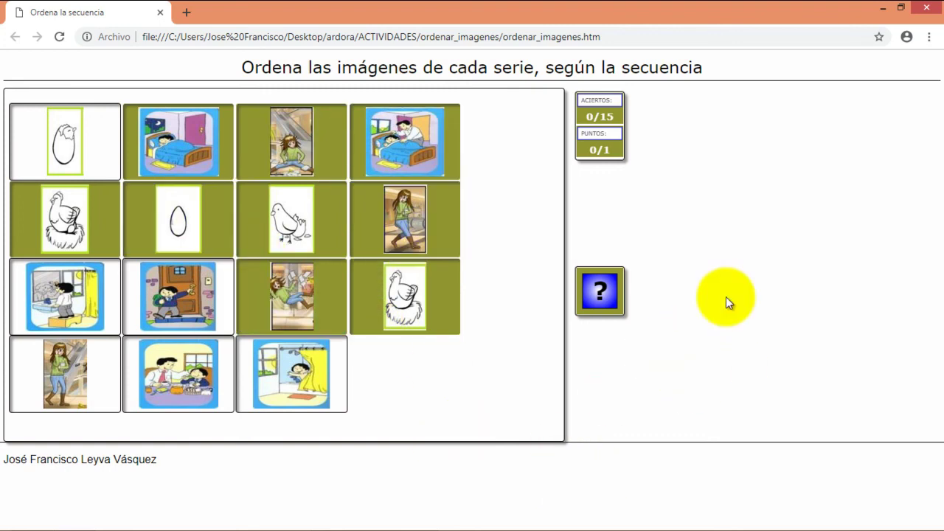
{"action": "left_click", "coordinate": [923, 8]}
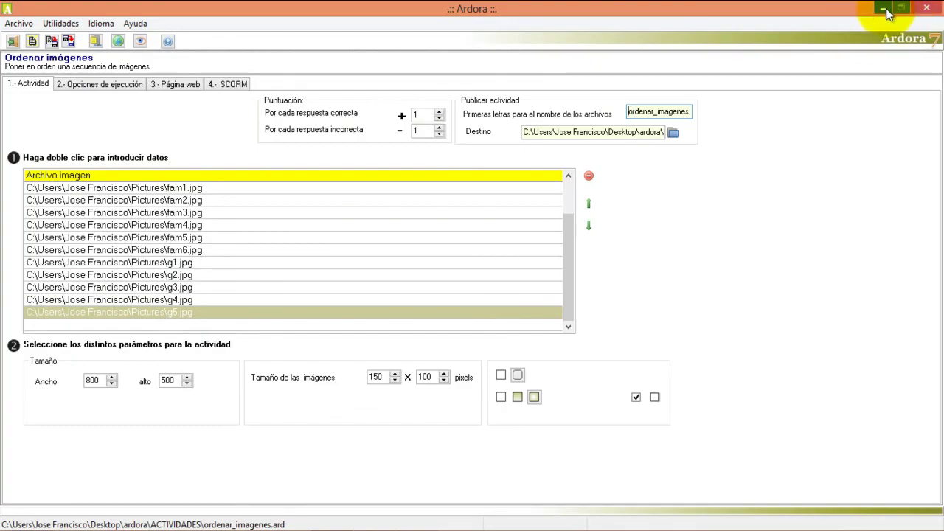
Close the Ardora editor window to return to the Windows desktop.
{"action": "left_click", "coordinate": [926, 8]}
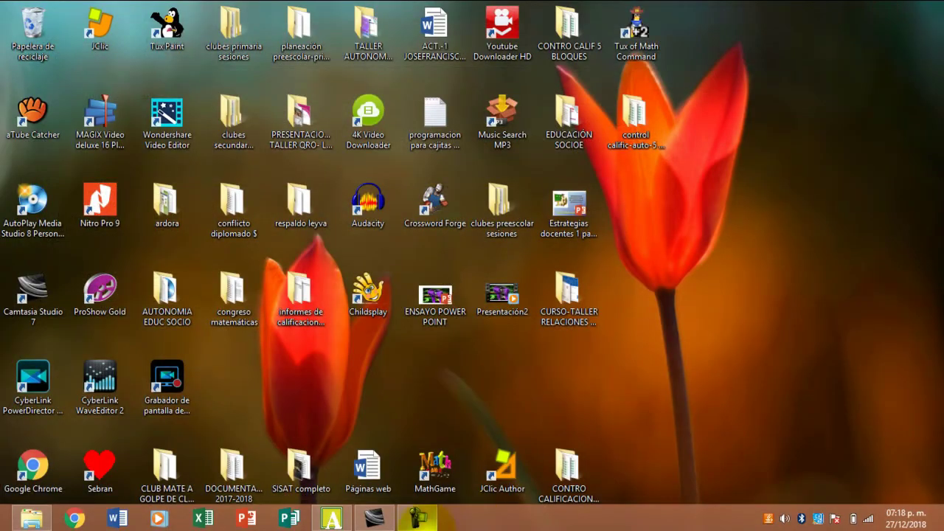